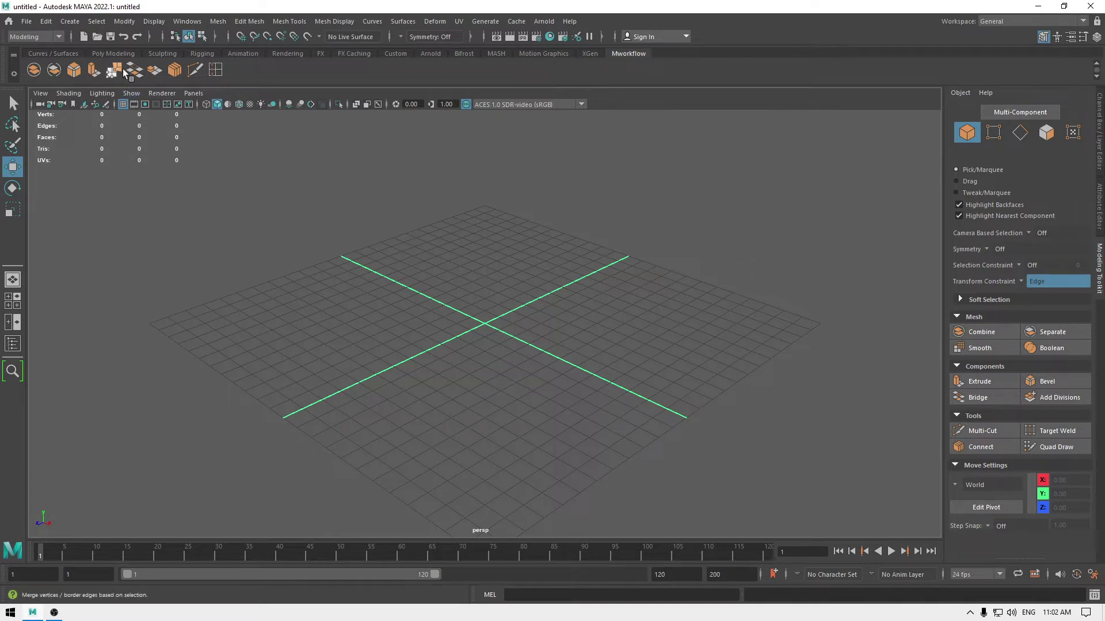
Switch the shelf to the Poly Modeling tab.
left_click(115, 53)
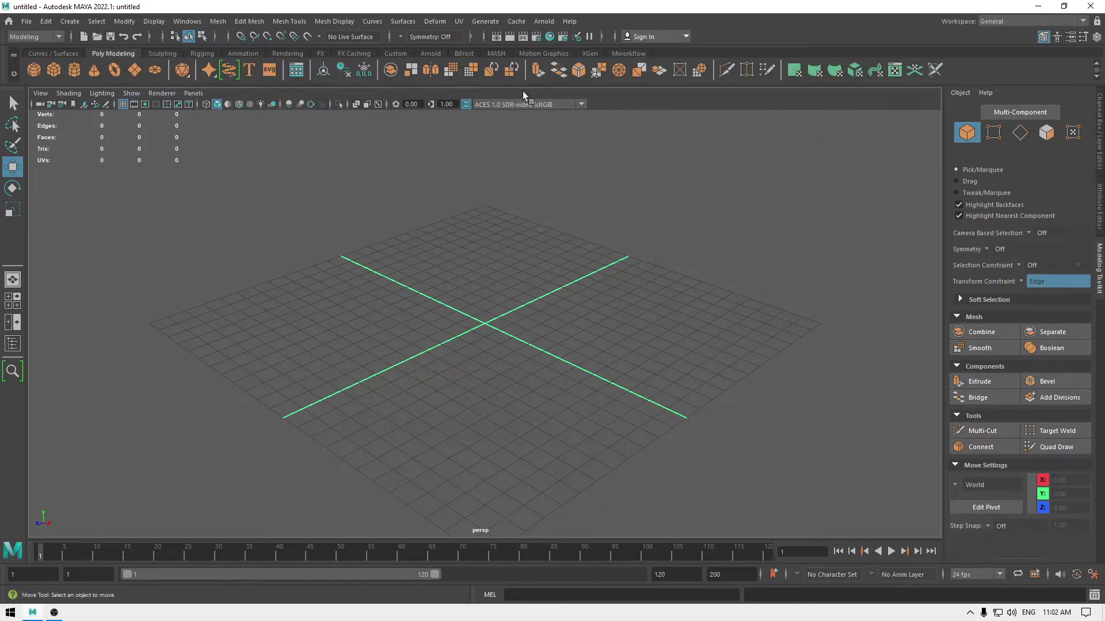
Create a polygon cube and select its top face in face mode.
left_click(54, 70)
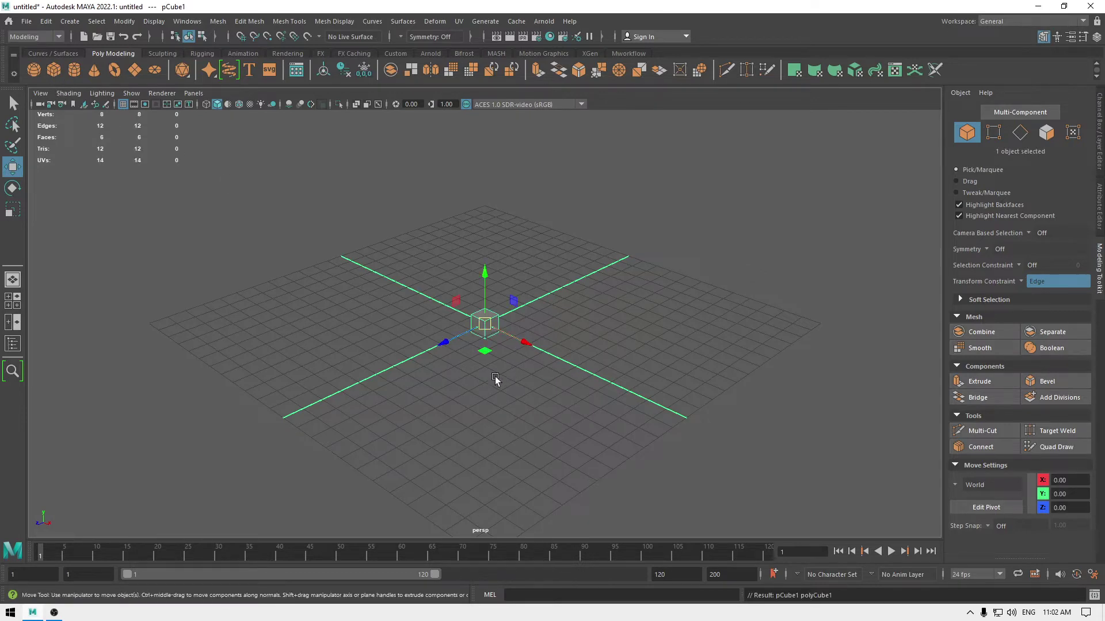
left_click_drag(496, 377, 520, 461, "alt")
scroll(557, 397, "up", 3)
left_click_drag(557, 397, 565, 254, "alt")
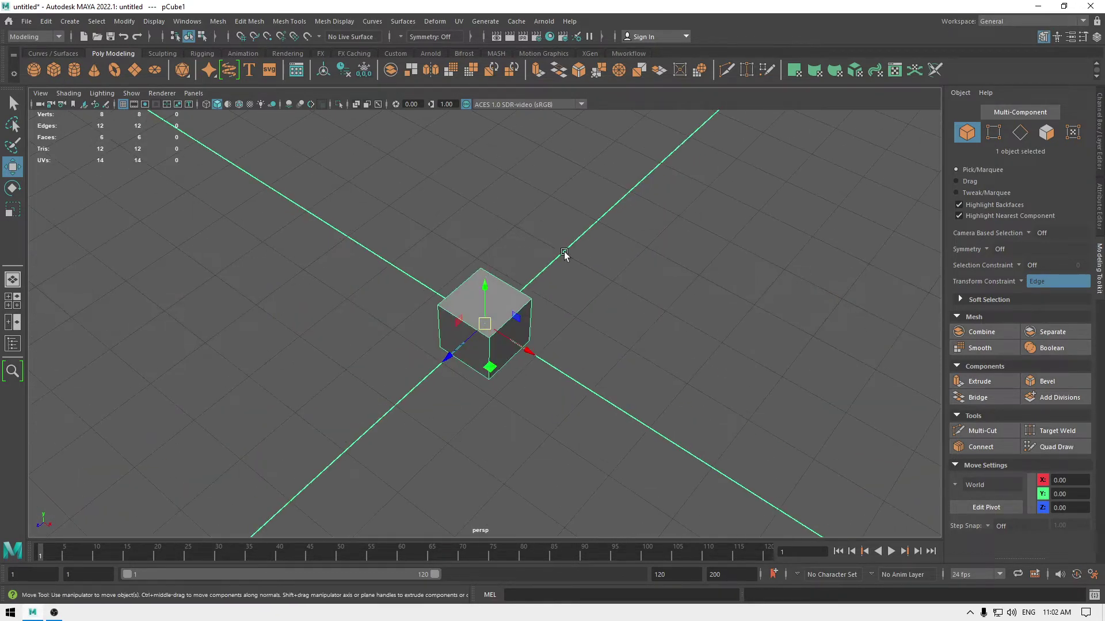
key("F11")
left_click(506, 301)
left_click_drag(506, 300, 572, 321, "alt")
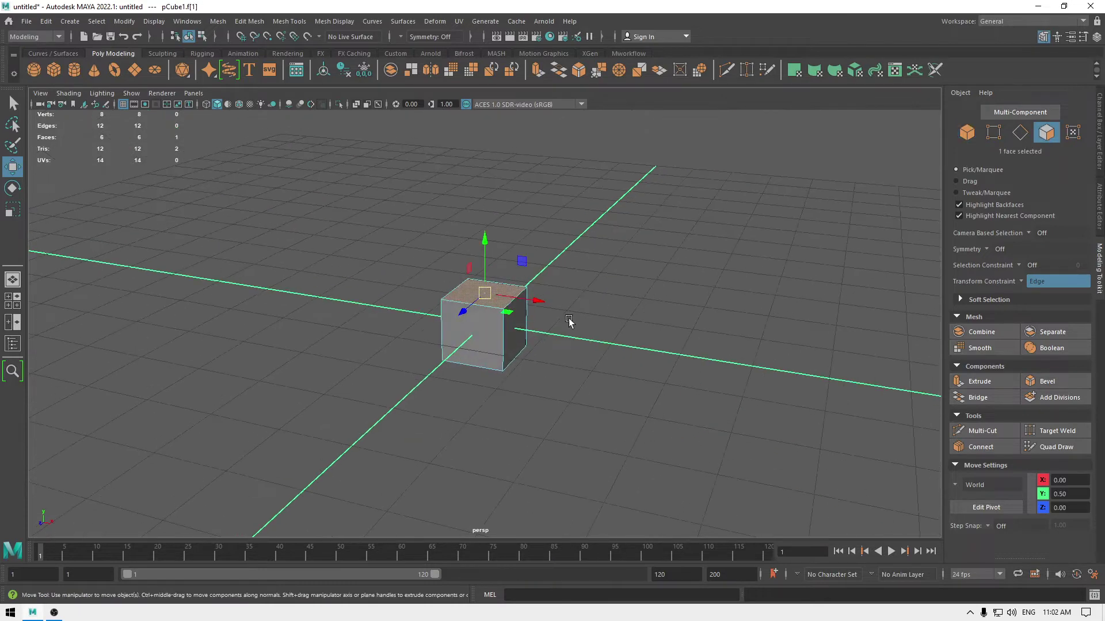
scroll(542, 450, "up", 2)
scroll(542, 450, "down", 3)
left_click_drag(489, 317, 497, 309, "alt")
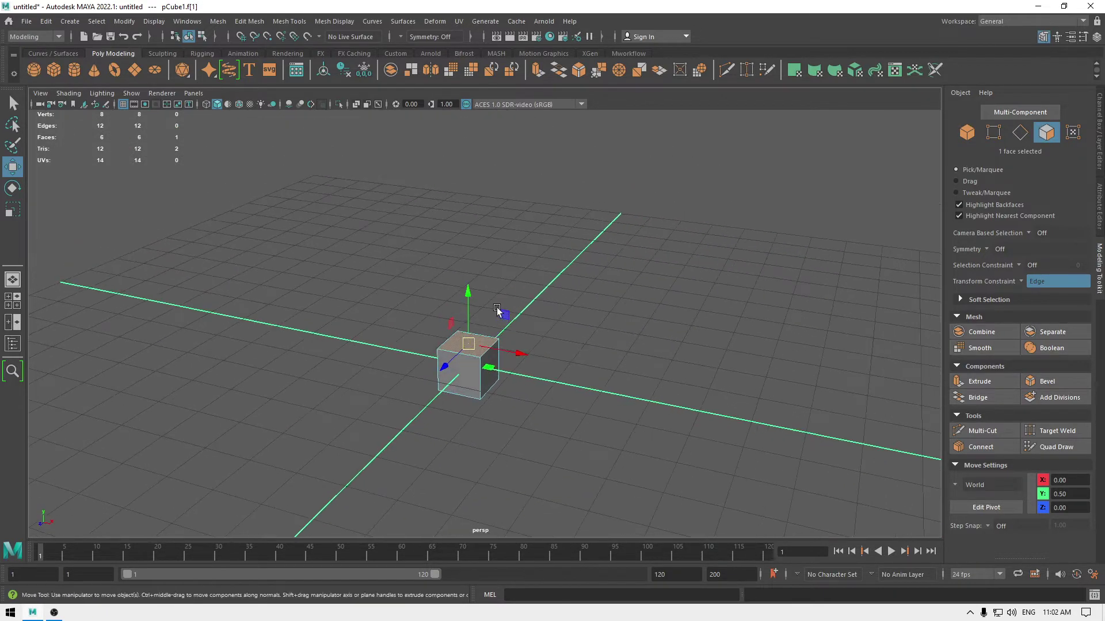
Extrude the top face upward into a tall 10-face box, then deselect it.
left_click(244, 23)
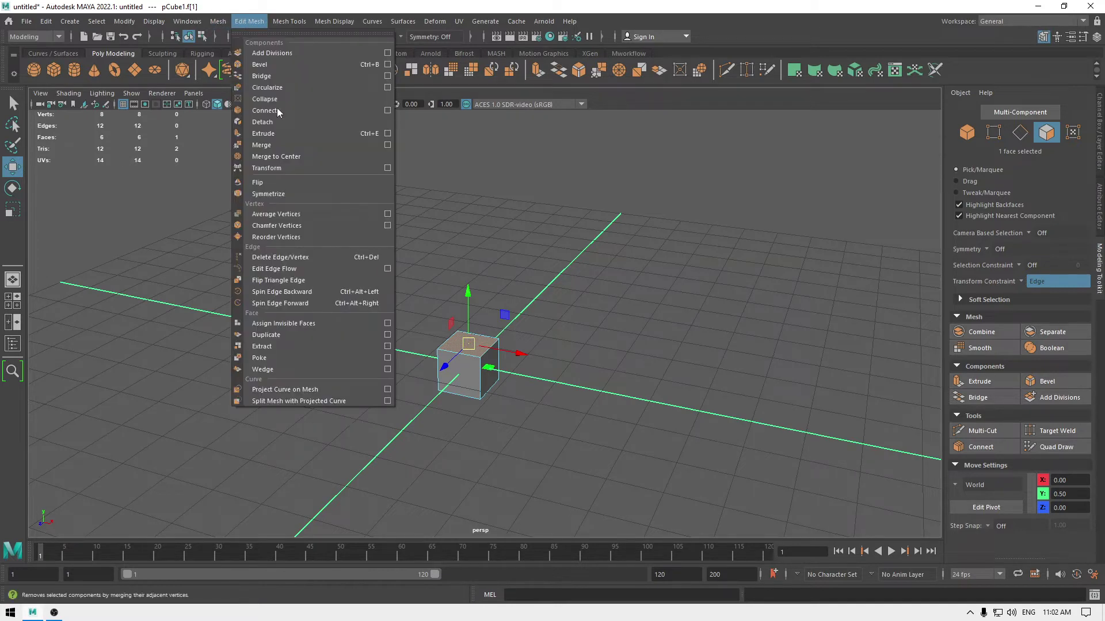
left_click(285, 135)
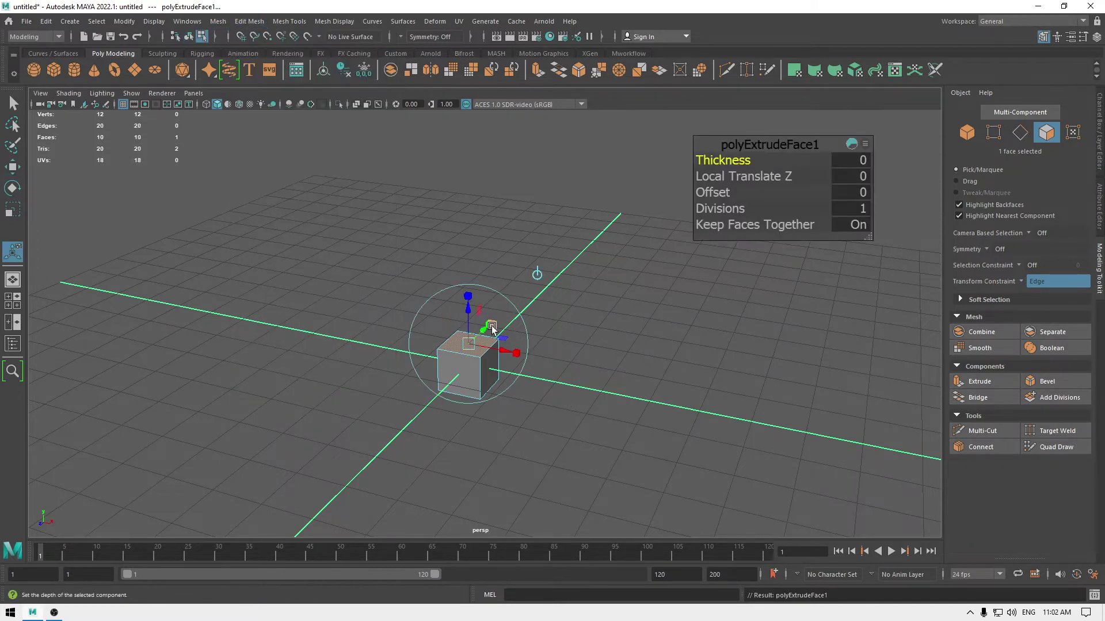
left_click_drag(469, 314, 467, 286)
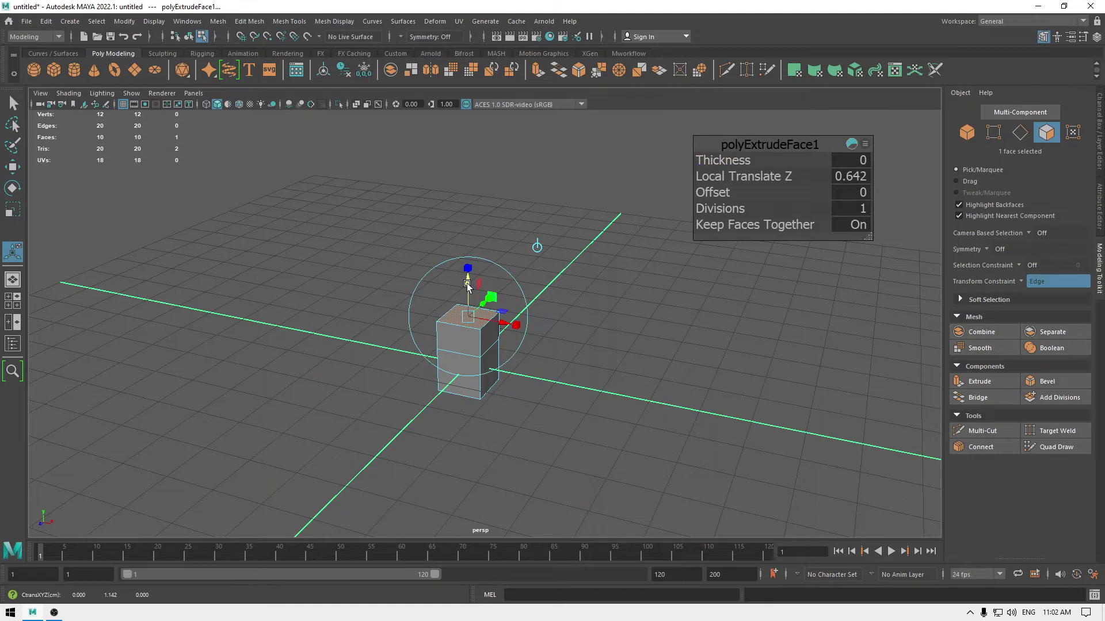
key("w")
key("ctrl+z")
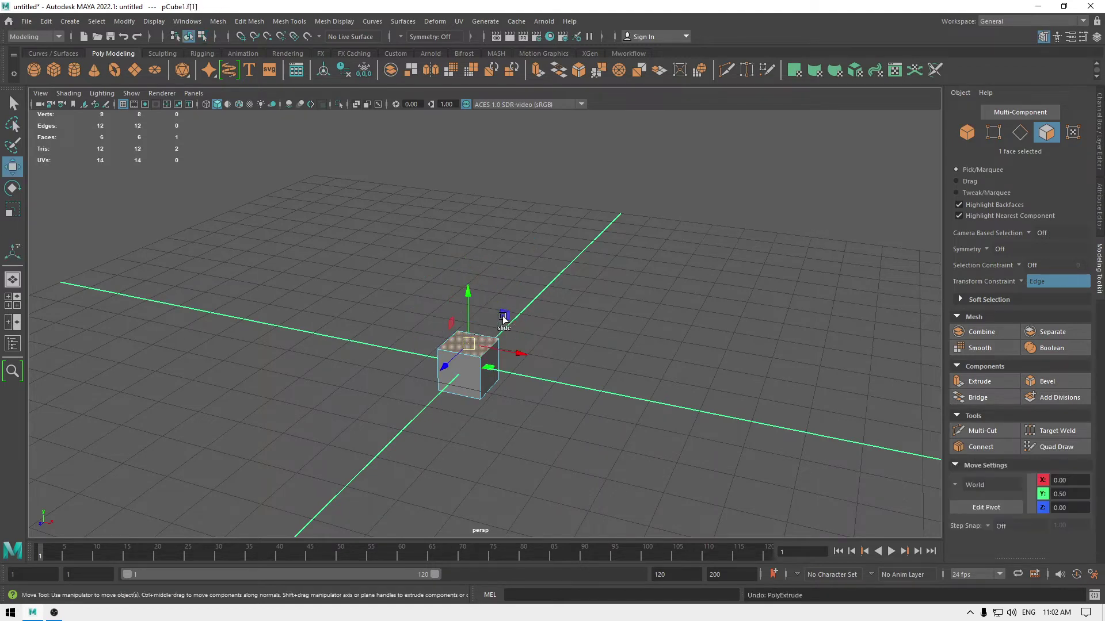
key("ctrl+e")
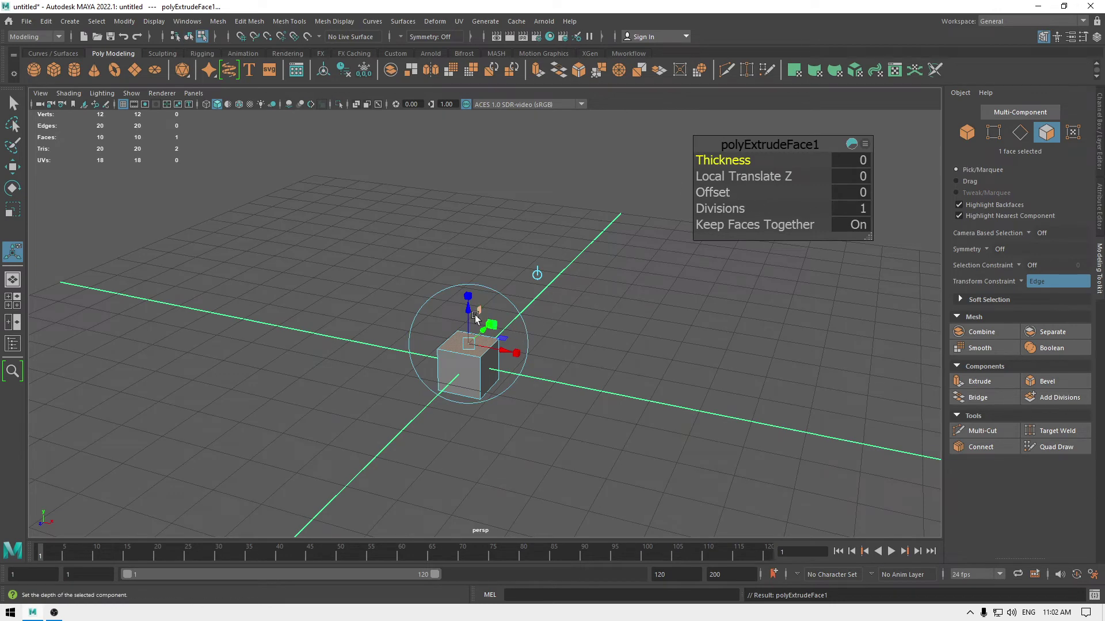
left_click_drag(468, 310, 528, 355)
key("w")
left_click(528, 355)
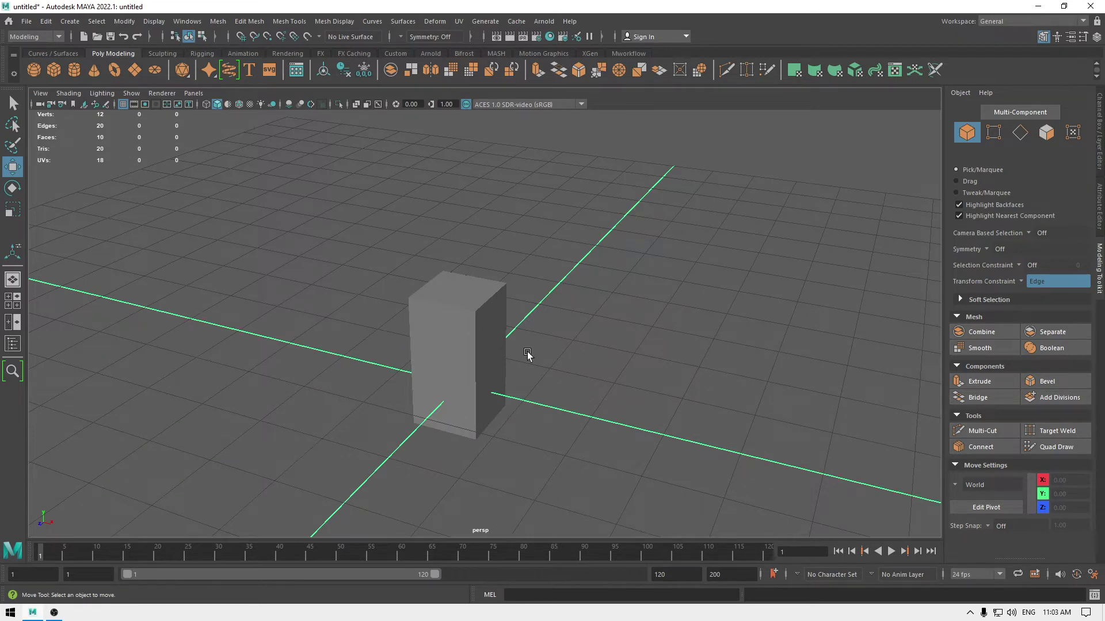
left_click_drag(527, 355, 396, 291, "alt")
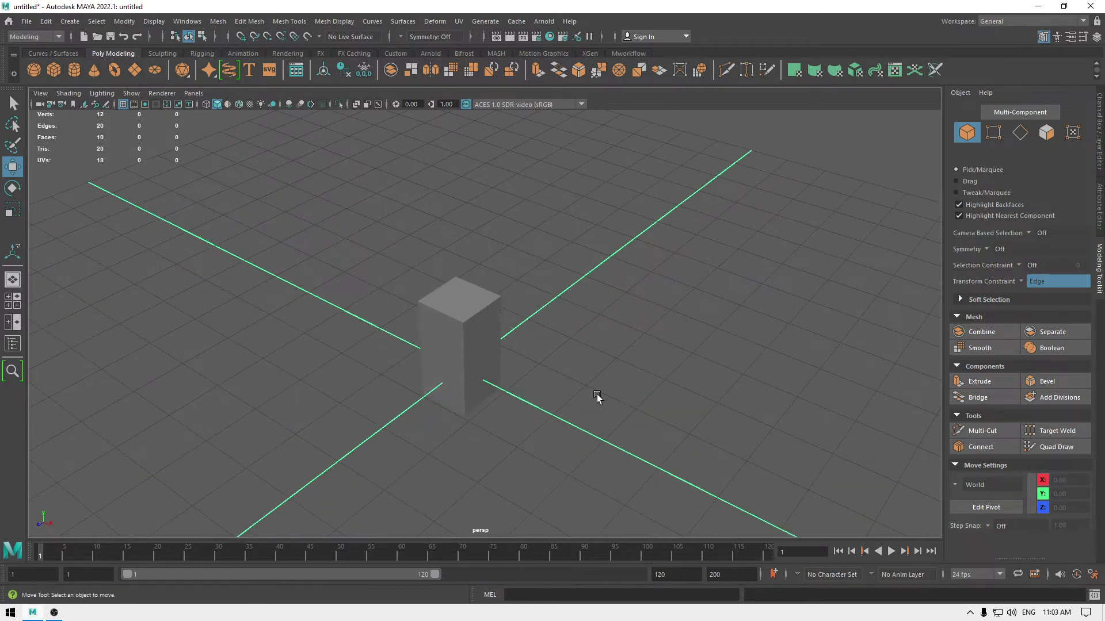
Open the Hotkey Editor from Windows > Settings/Preferences.
left_click(187, 21)
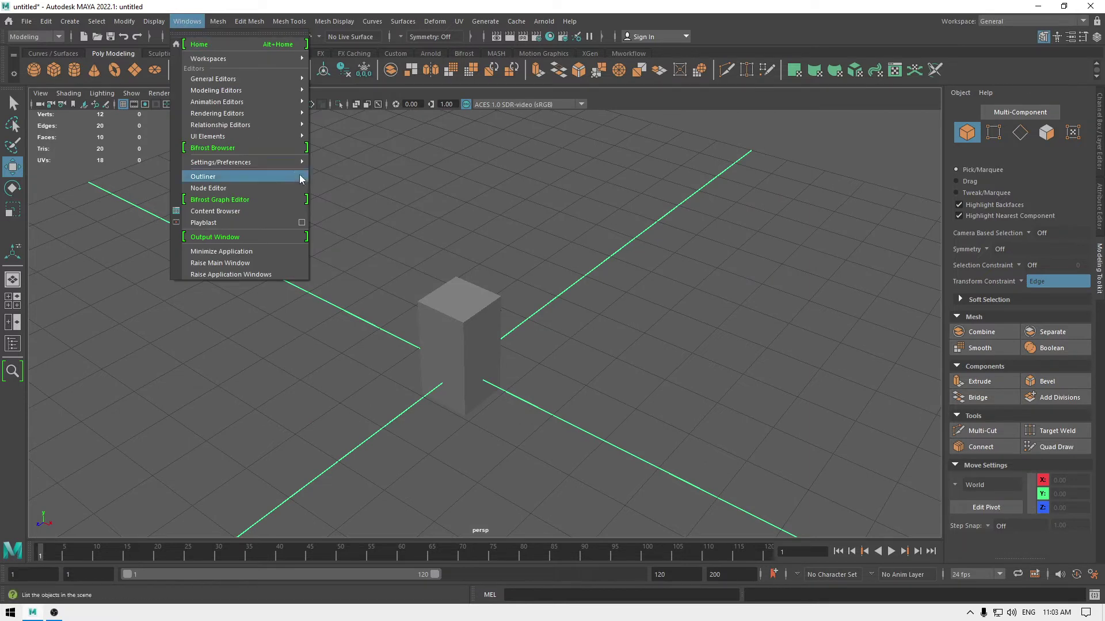
mouse_move(277, 155)
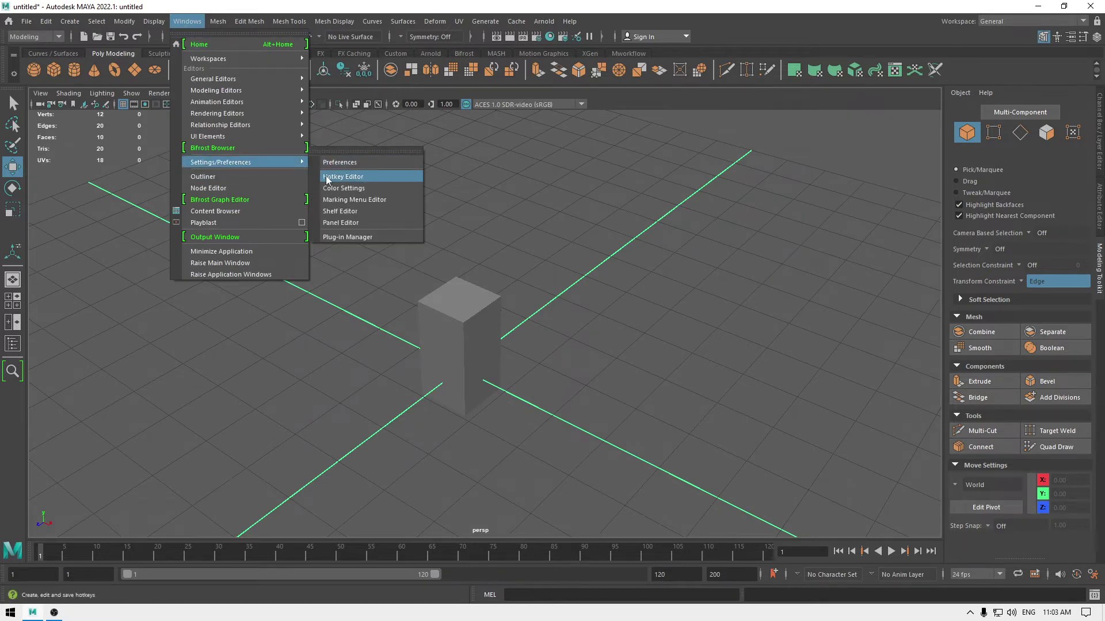
left_click(398, 177)
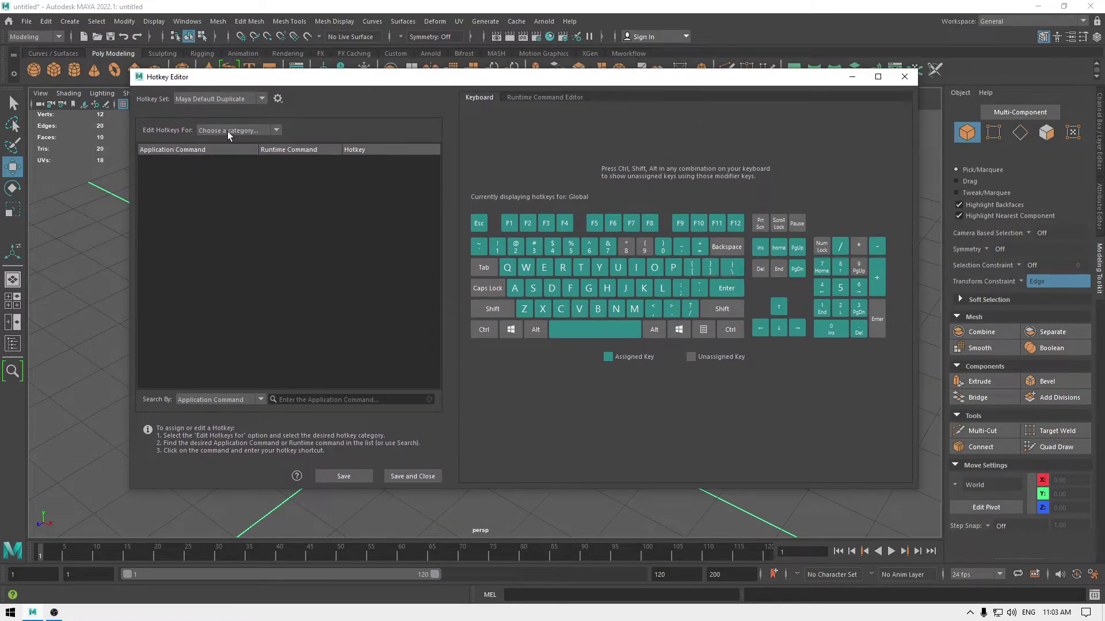
List Menu items hotkeys and expand Modeling > Mesh to show Combine and Separate.
left_click(228, 132)
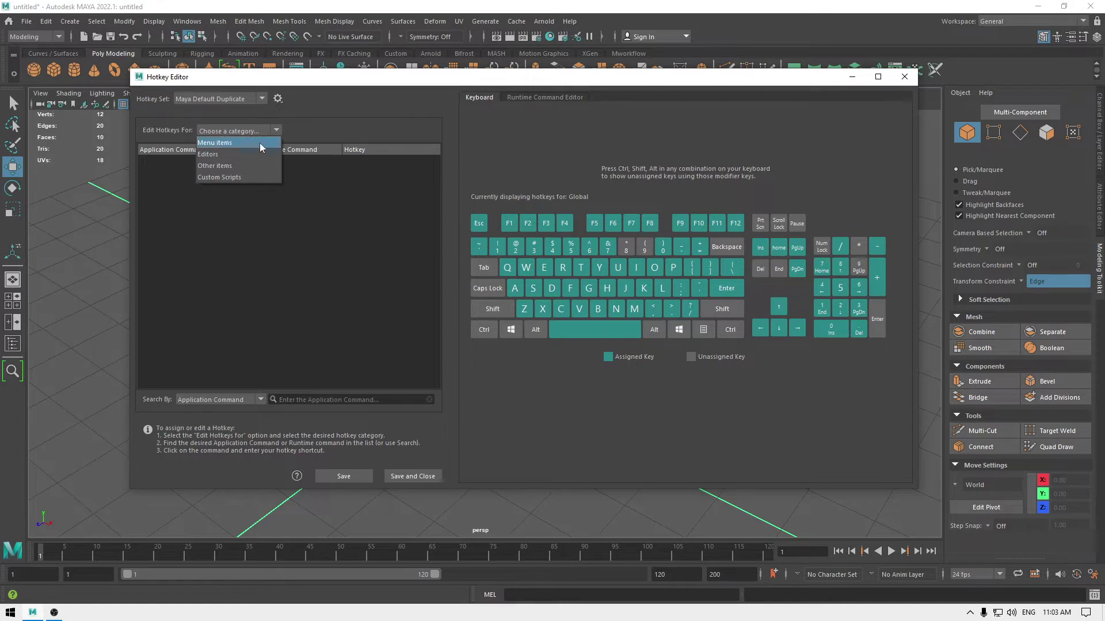
left_click(255, 143)
left_click(254, 133)
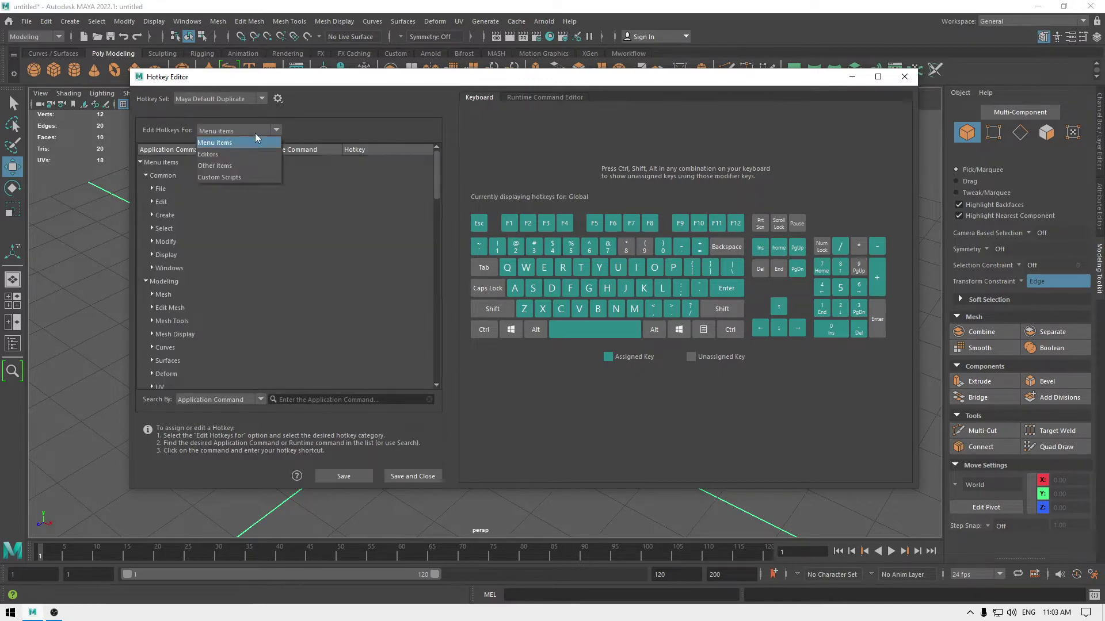
left_click(238, 143)
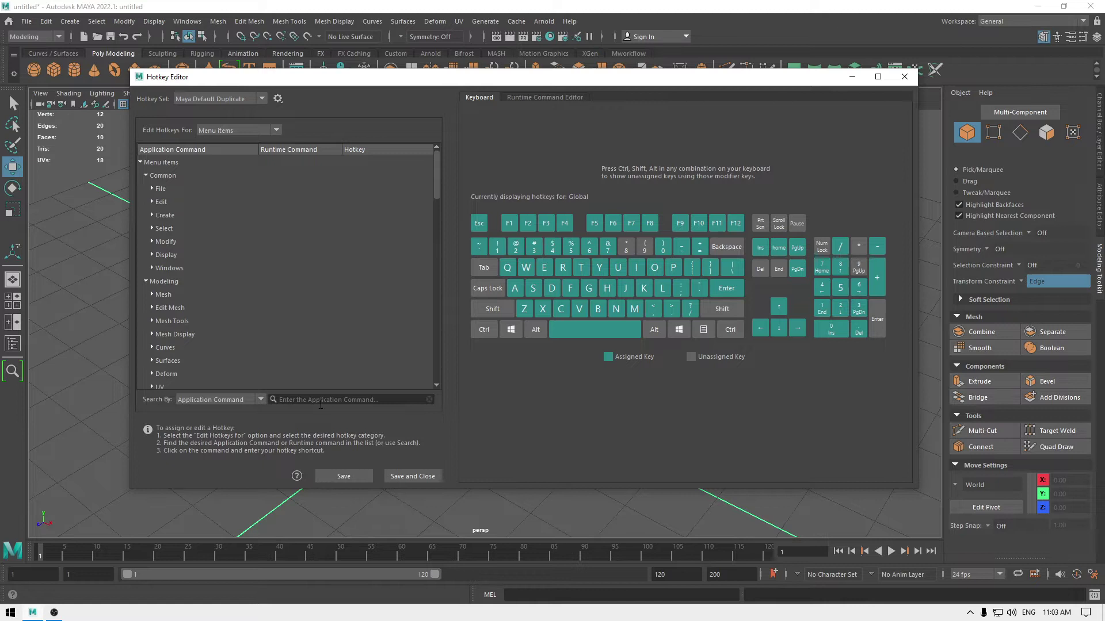
scroll(161, 290, "down", 1)
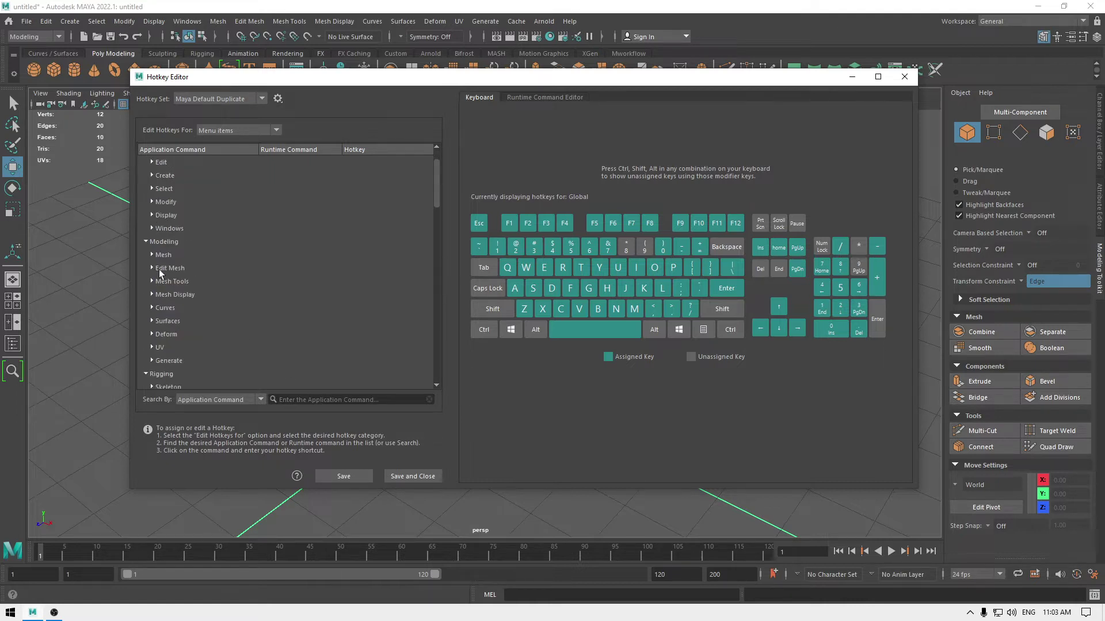
scroll(173, 265, "down", 1)
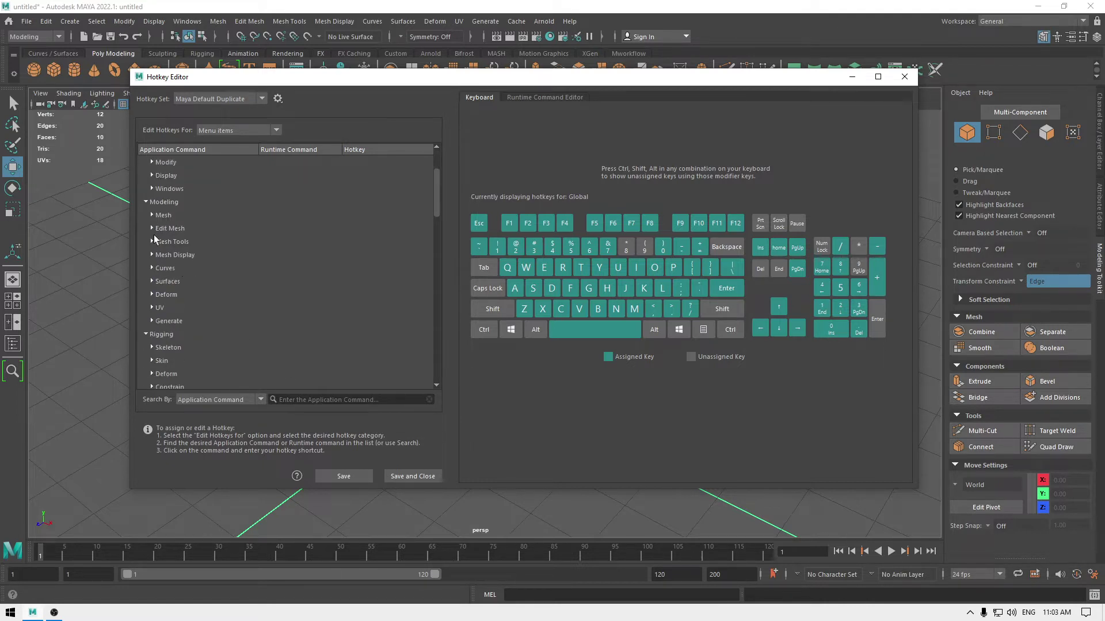
left_click(151, 215)
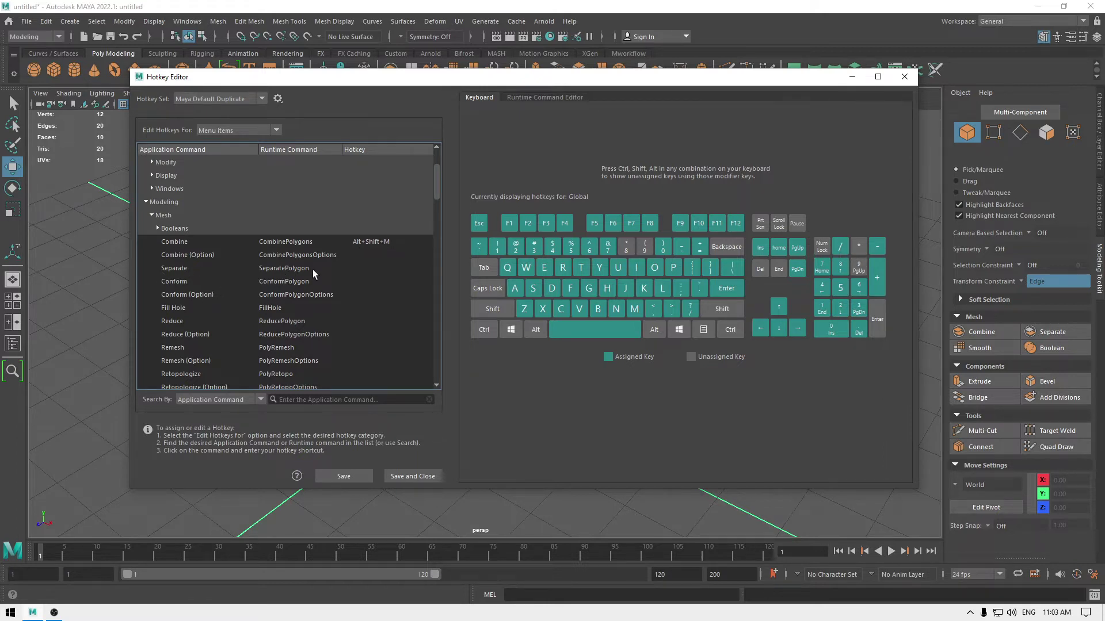
Assign Alt+Shift+P to Separate, save, and select Smooth's hotkey field.
left_click(171, 271)
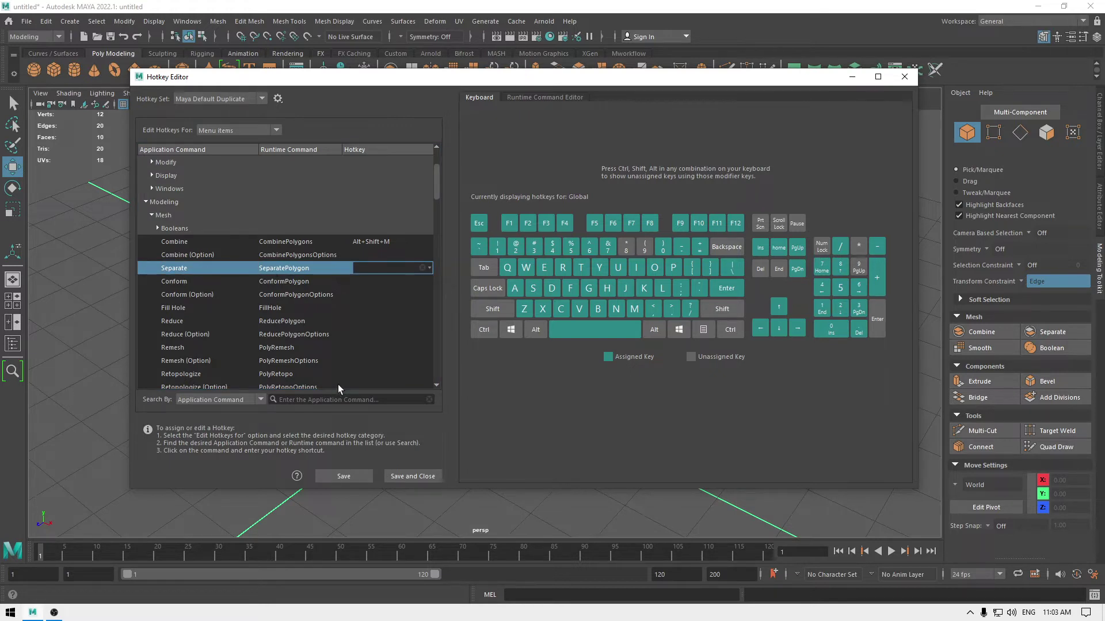
key("alt+shift")
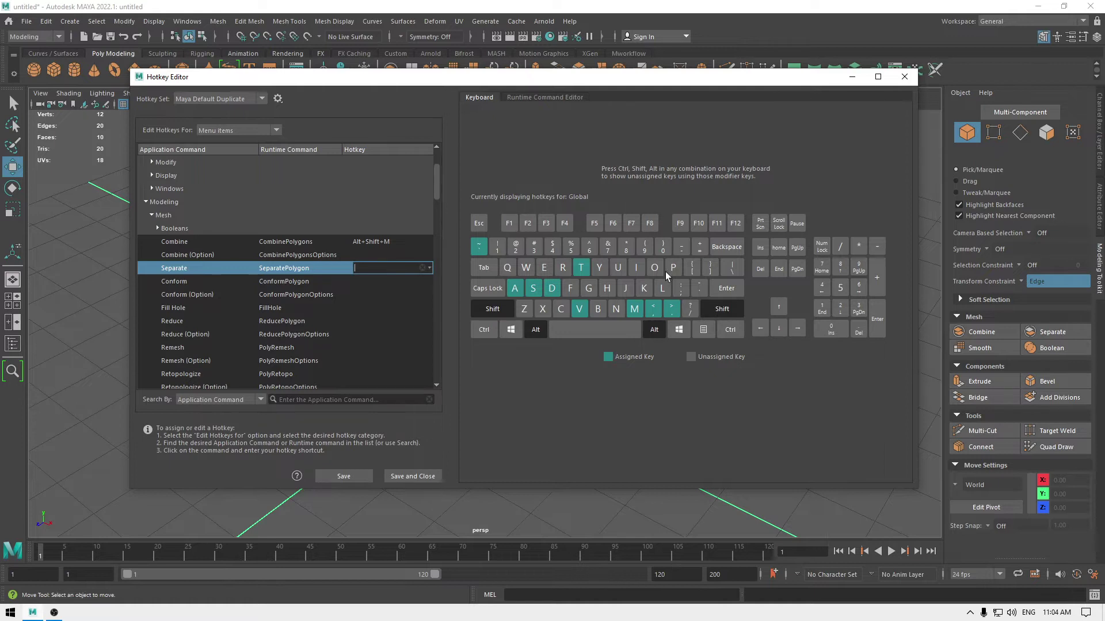
key("shift")
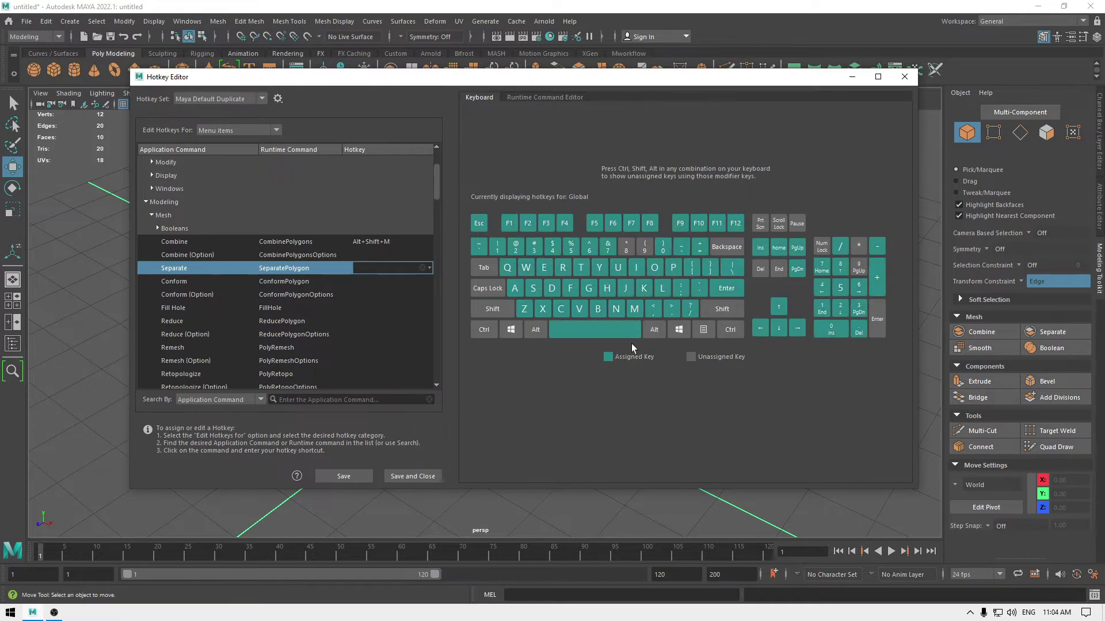
key("alt+shift+p")
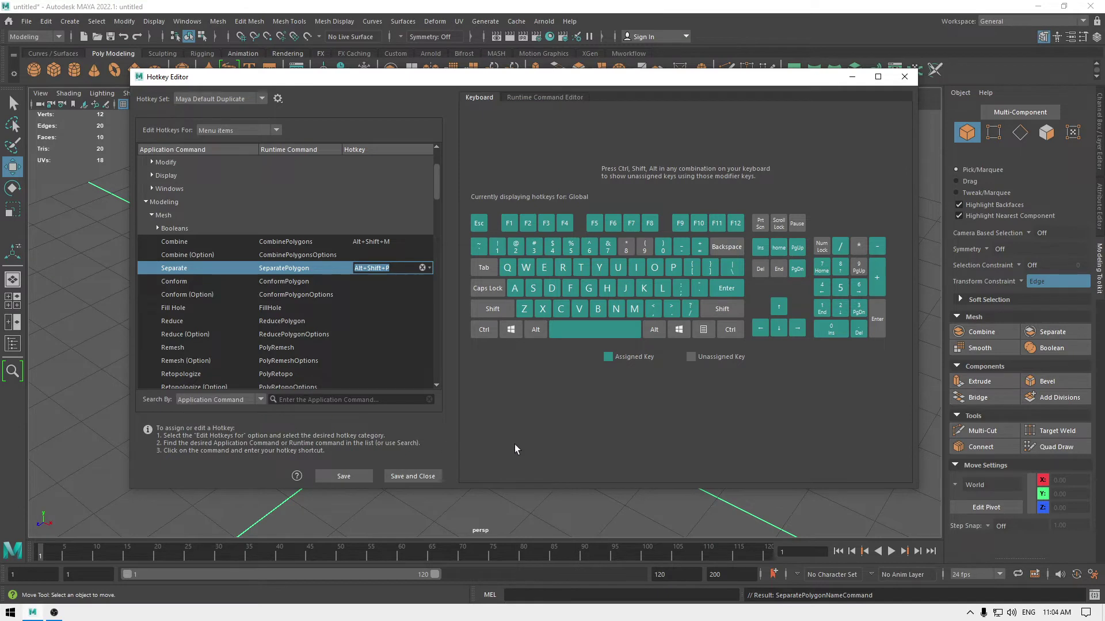
left_click(348, 476)
scroll(208, 319, "down", 2)
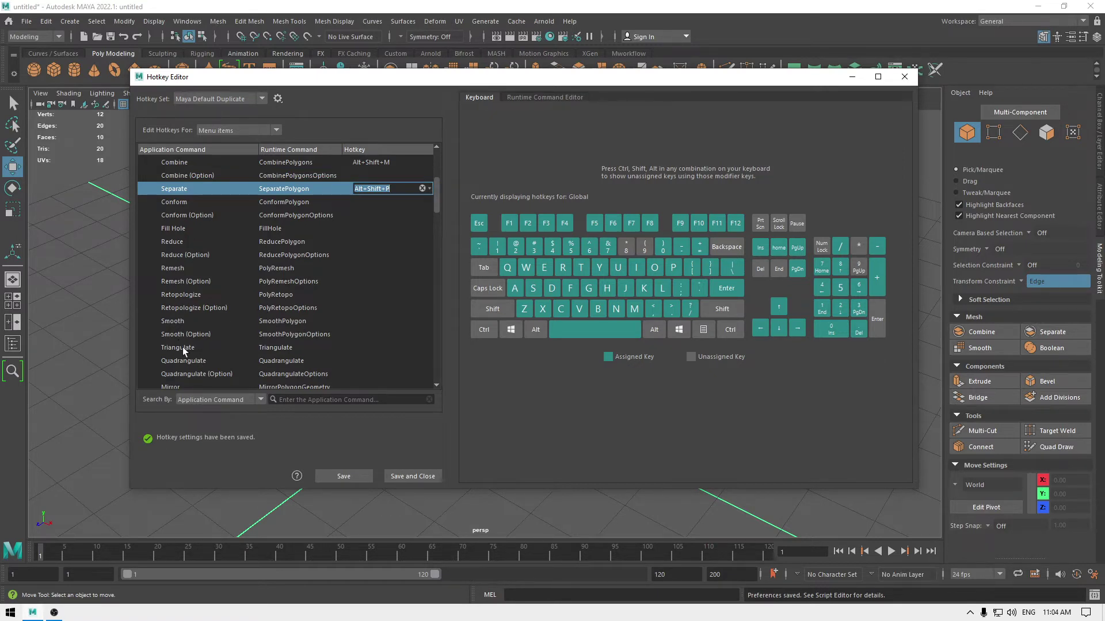
left_click(179, 320)
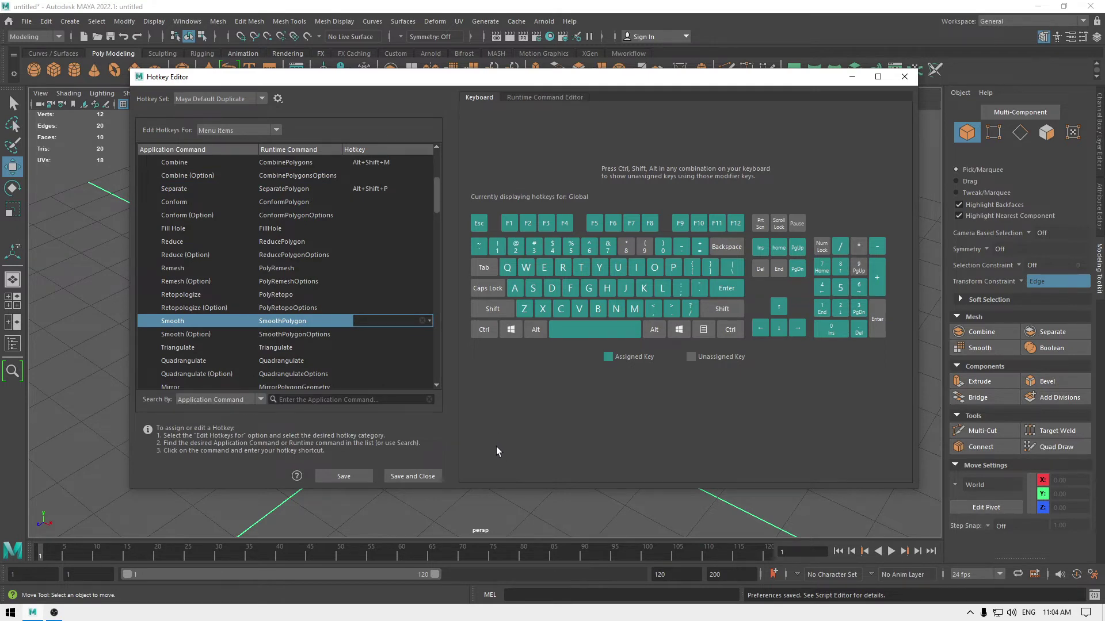
Give Smooth (SmoothPolygon) the Alt+Shift+H hotkey and save the settings.
key("alt+shift")
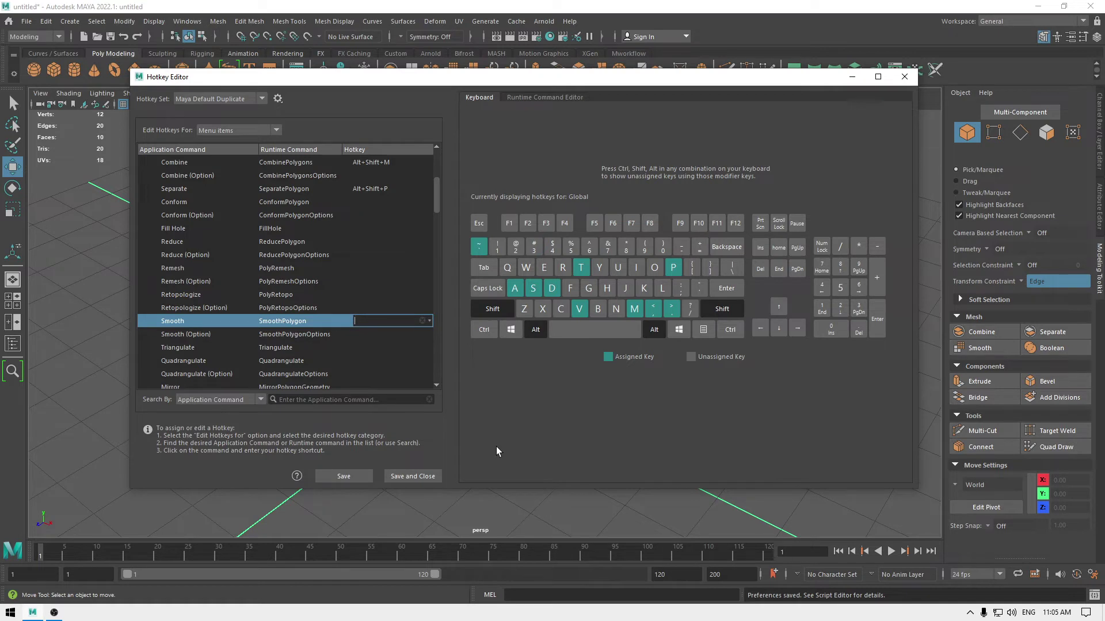
key("alt+shift+h")
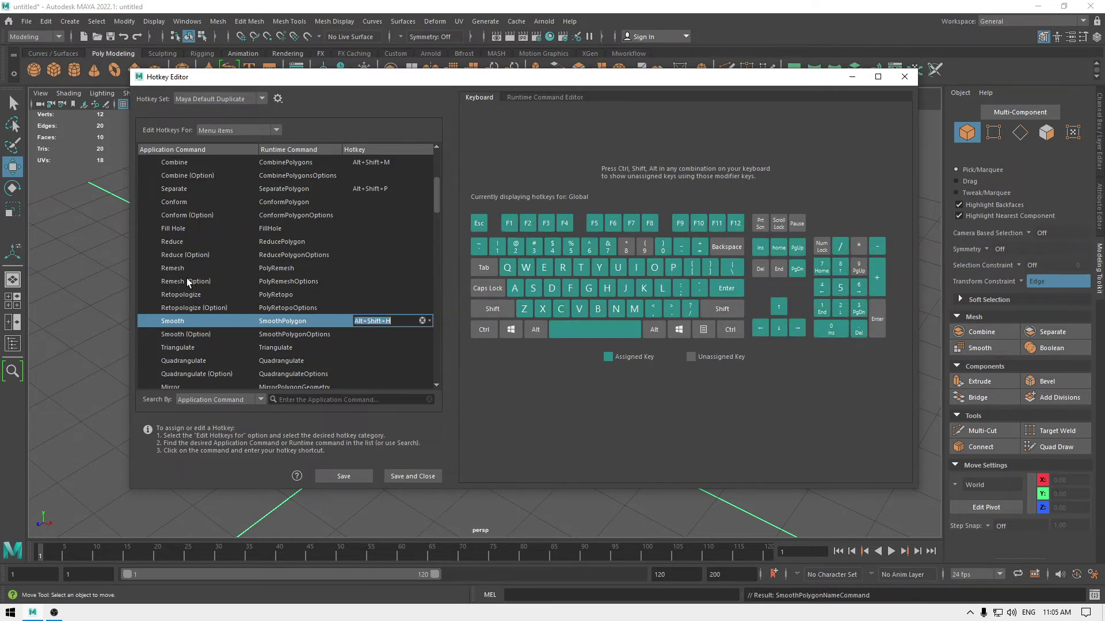
left_click(350, 478)
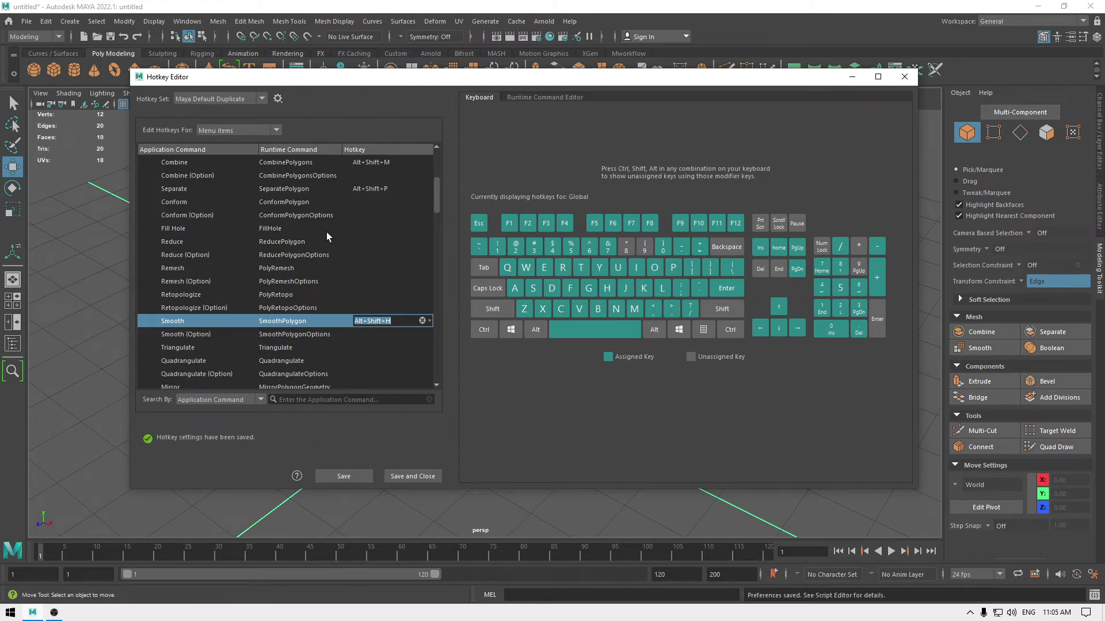
scroll(292, 278, "down", 10)
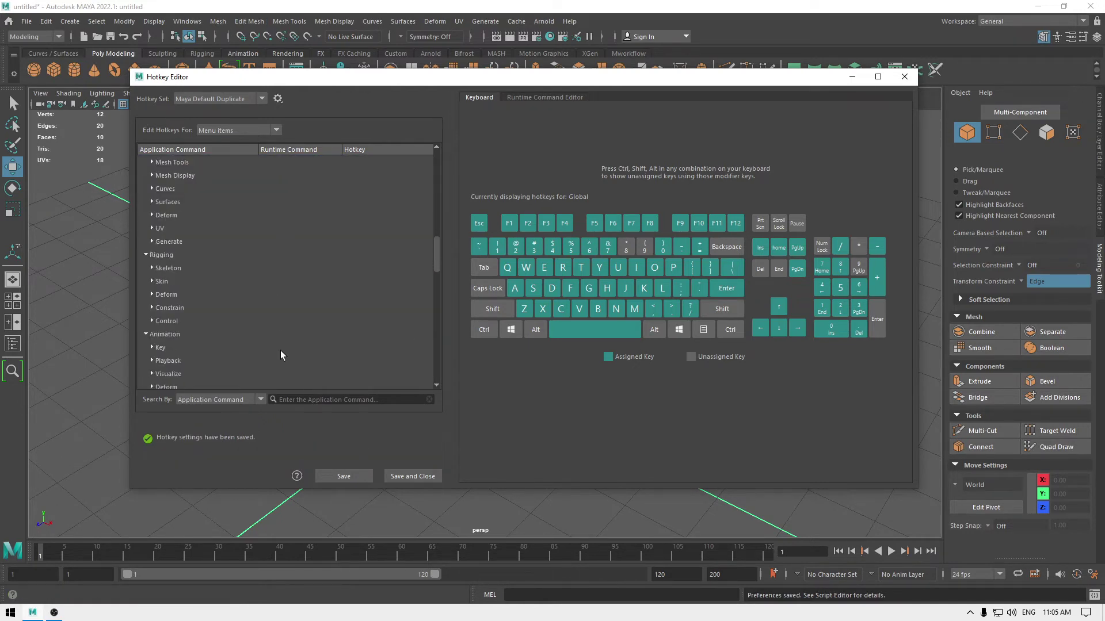
scroll(281, 350, "up", 10)
scroll(205, 327, "down", 10)
scroll(211, 266, "up", 10)
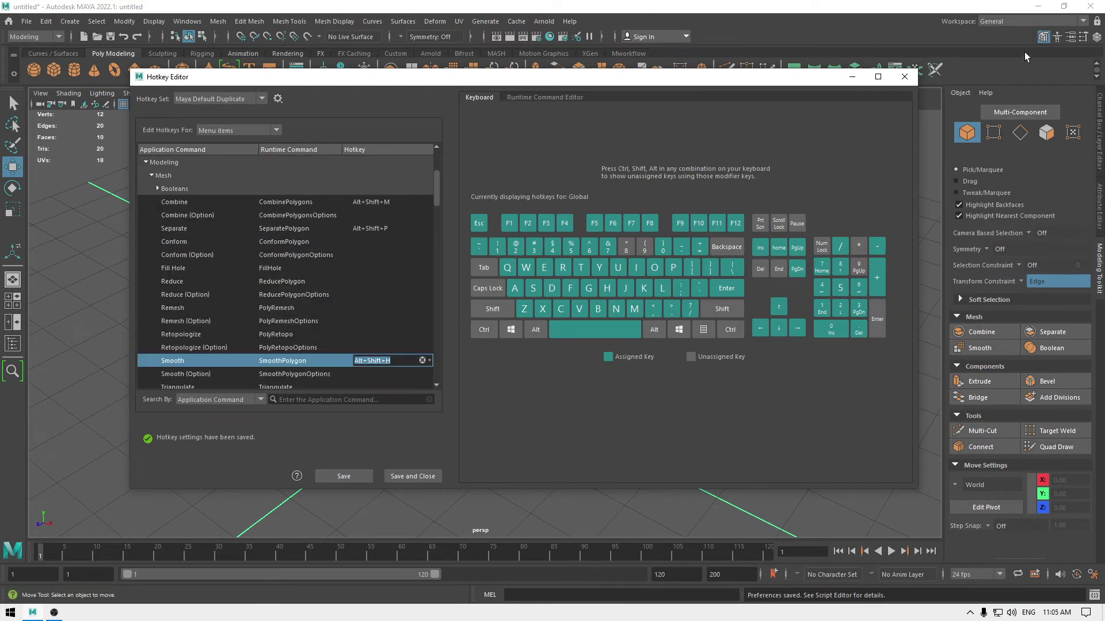
Close the Hotkey Editor and smooth the tall box with 2 divisions into a capsule.
left_click(904, 77)
left_click(477, 333)
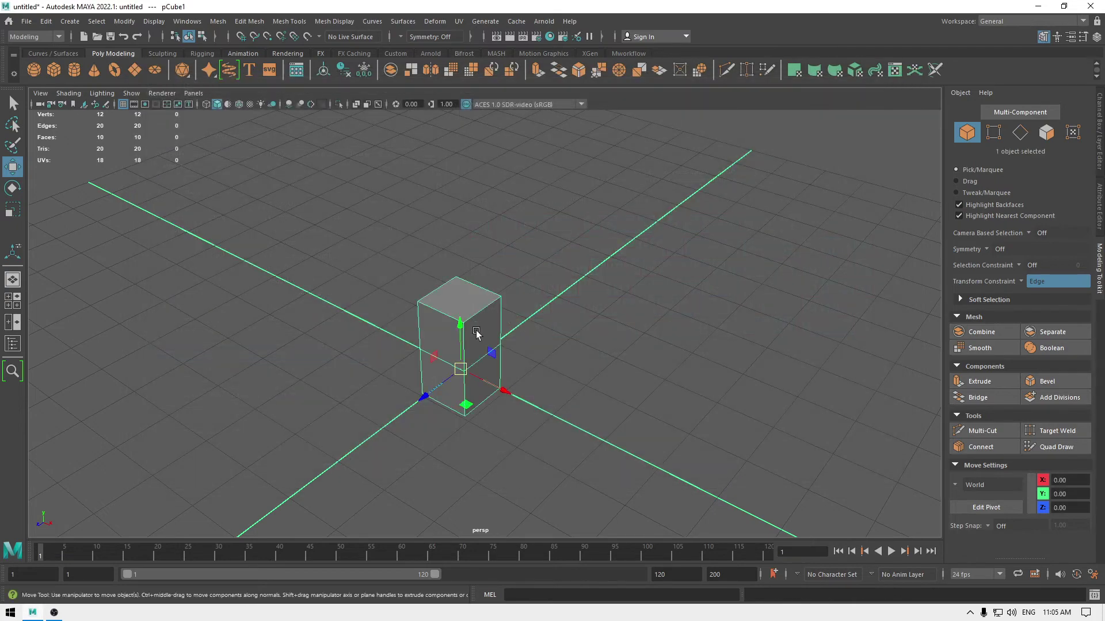
left_click_drag(511, 372, 452, 387, "alt")
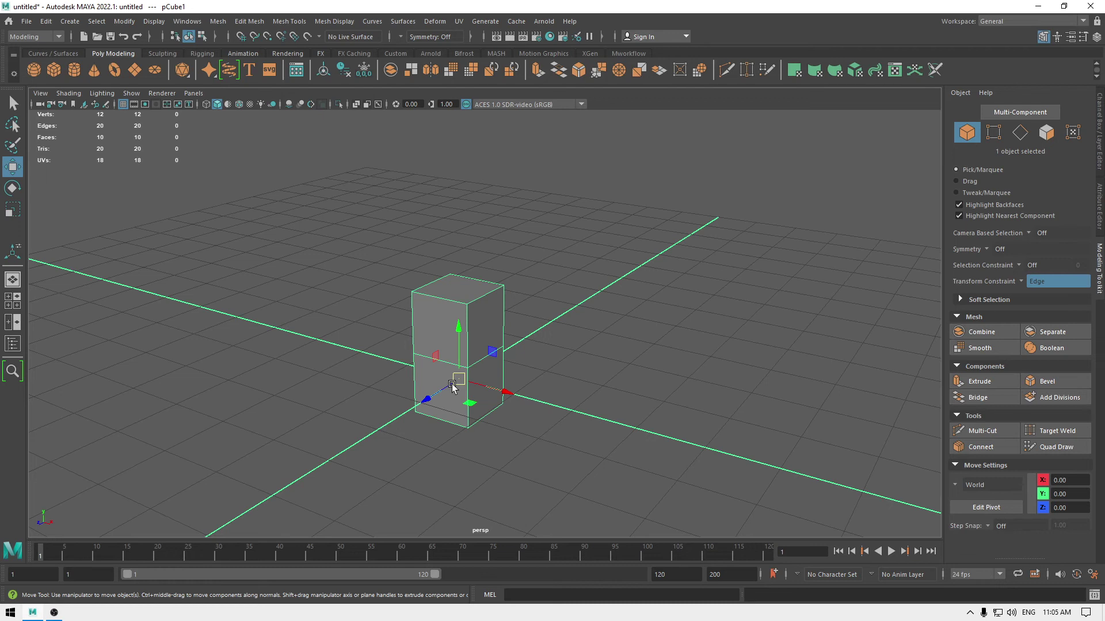
key("g")
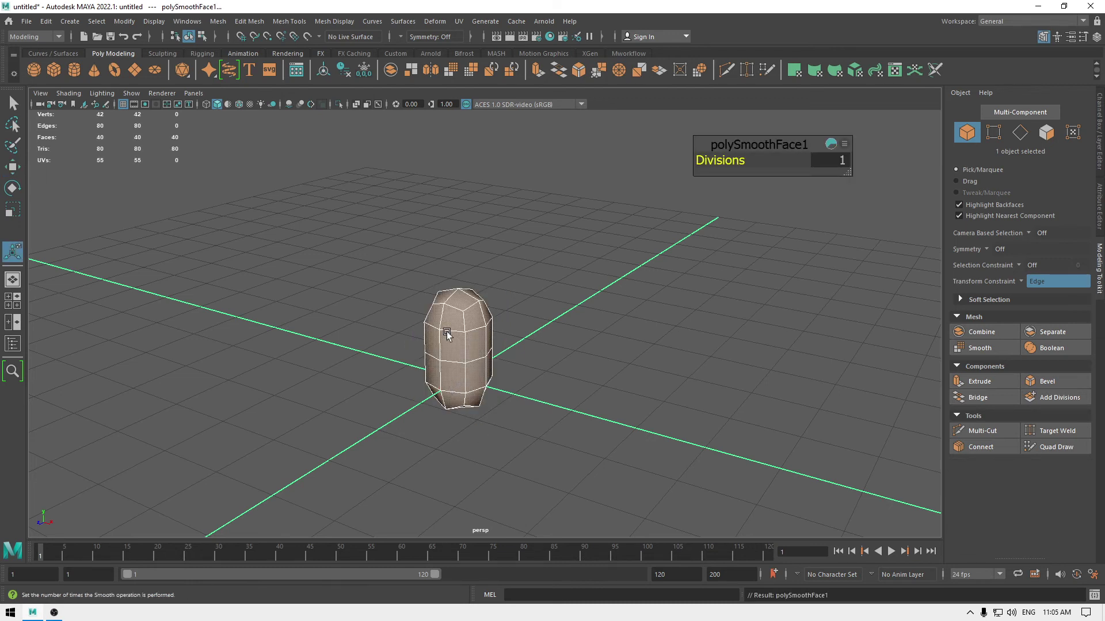
mouse_move(726, 163)
left_mouse_down()
mouse_move(746, 161)
mouse_move(737, 153)
left_mouse_up()
key("w")
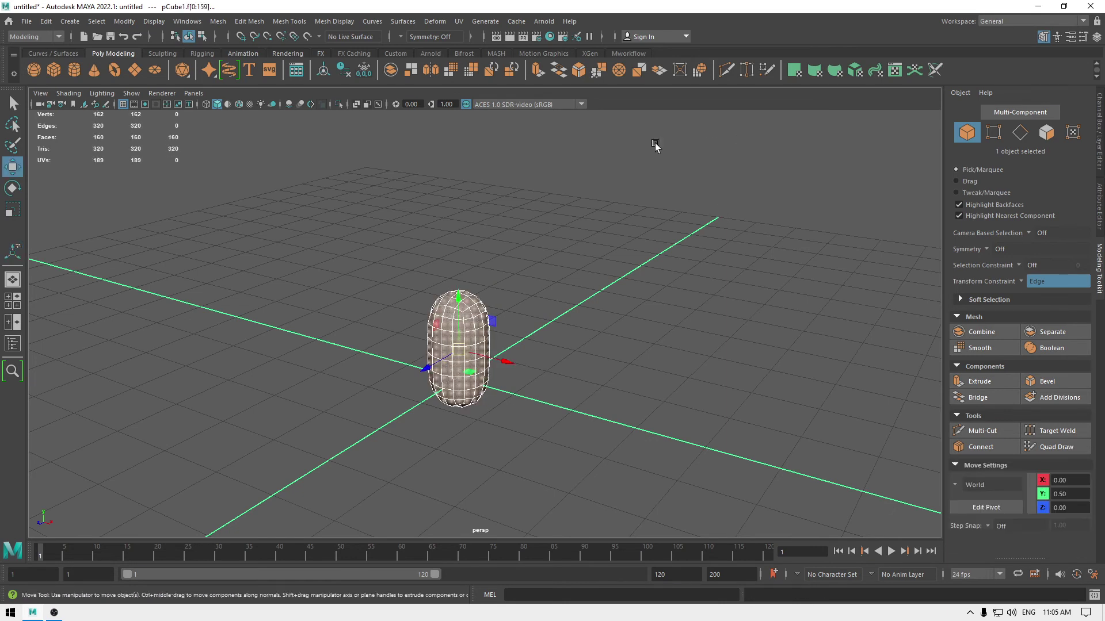
left_click(249, 21)
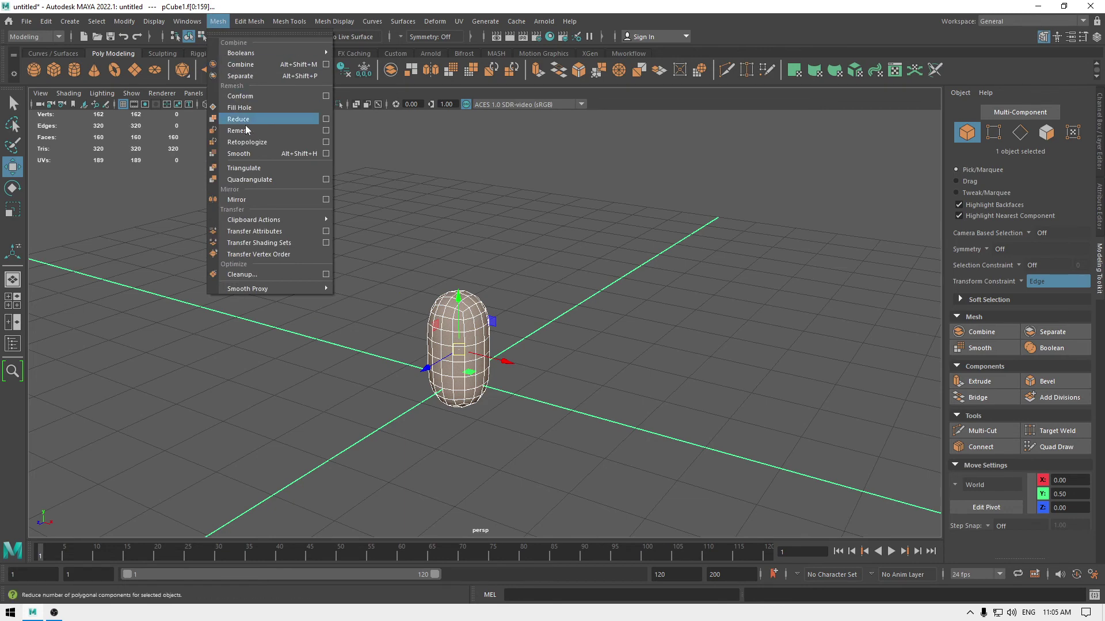
left_click(566, 205)
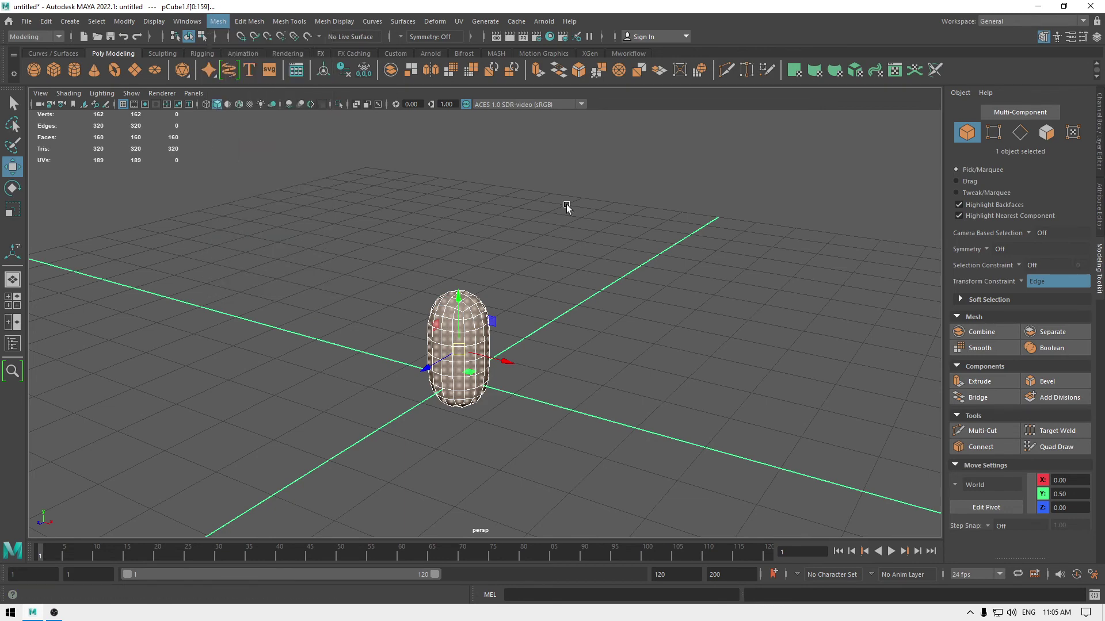
left_click_drag(472, 387, 461, 352, "alt")
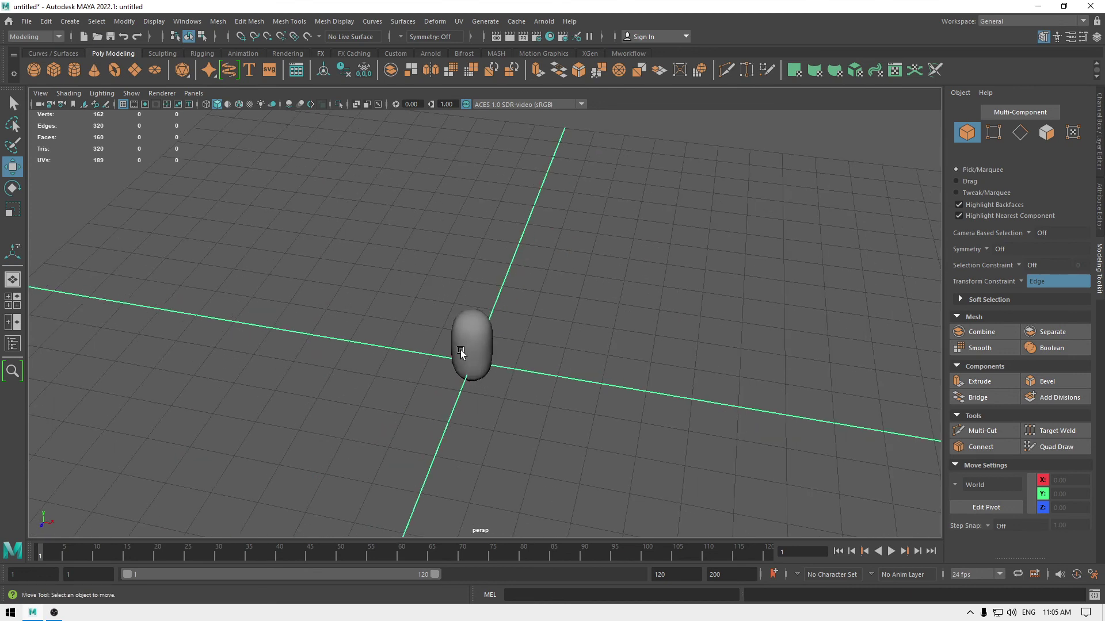